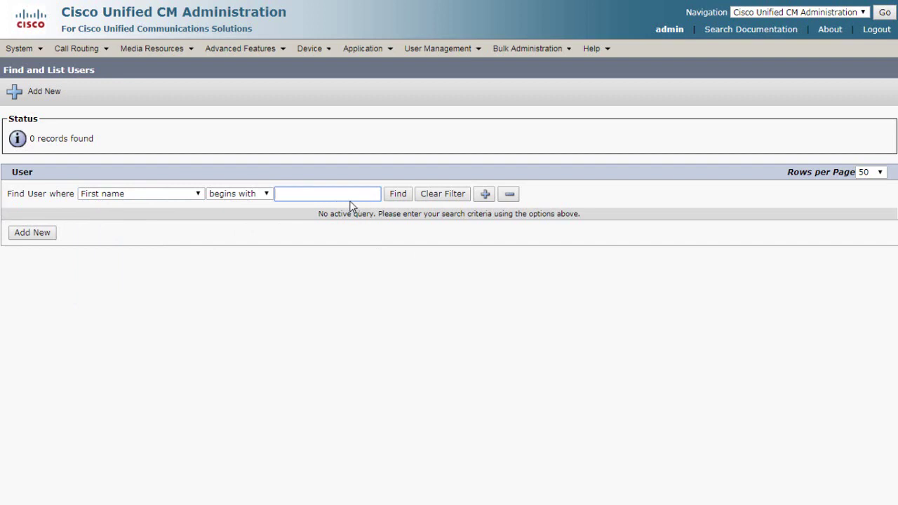
- Check the Find User where options without searching, then add a new end user
click(116, 196)
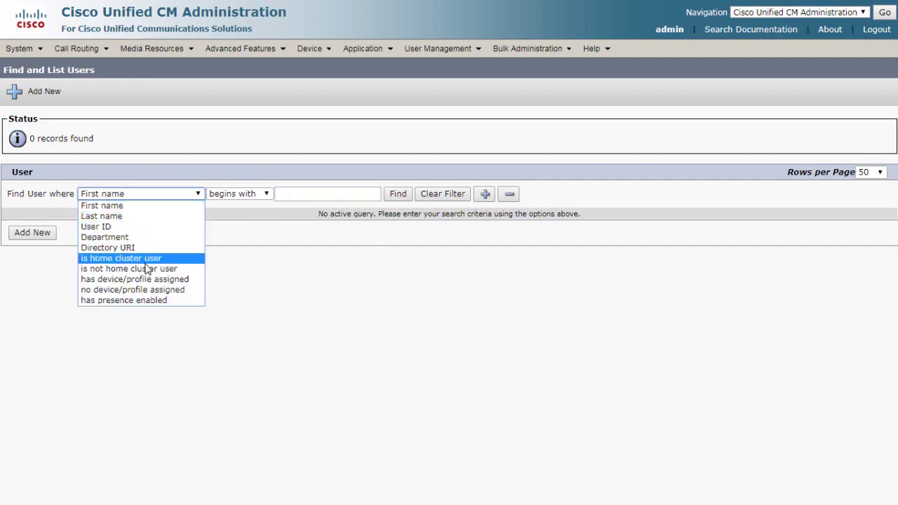
click(324, 277)
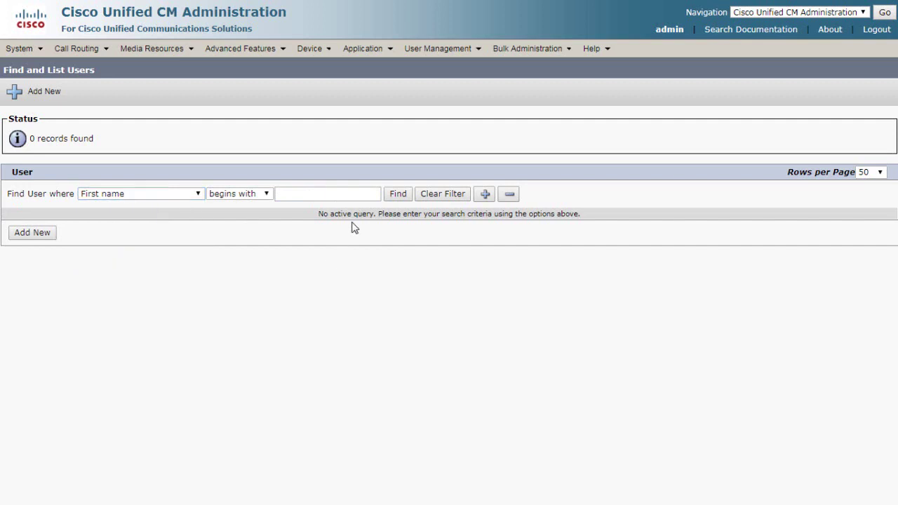
click(36, 235)
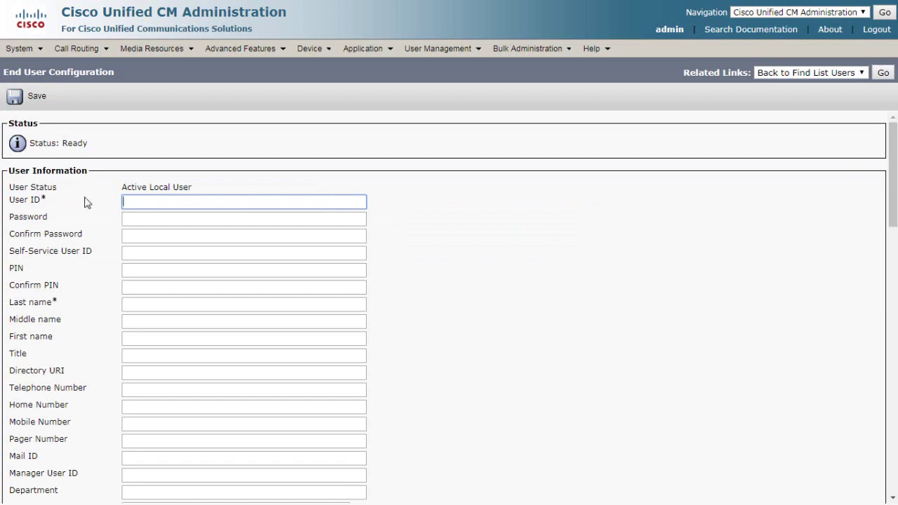
- Fill in the suggested User ID and try saving, which warns that Last name is required
drag(14, 187, 201, 187)
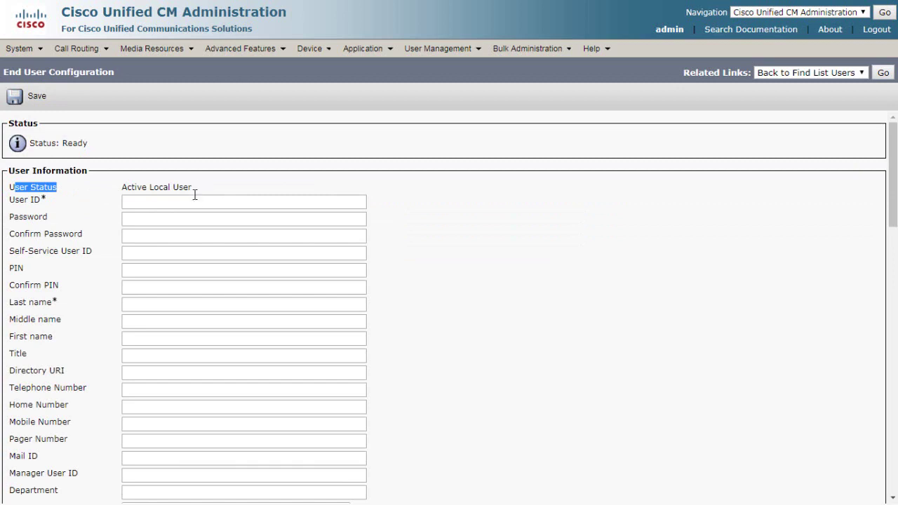
click(184, 200)
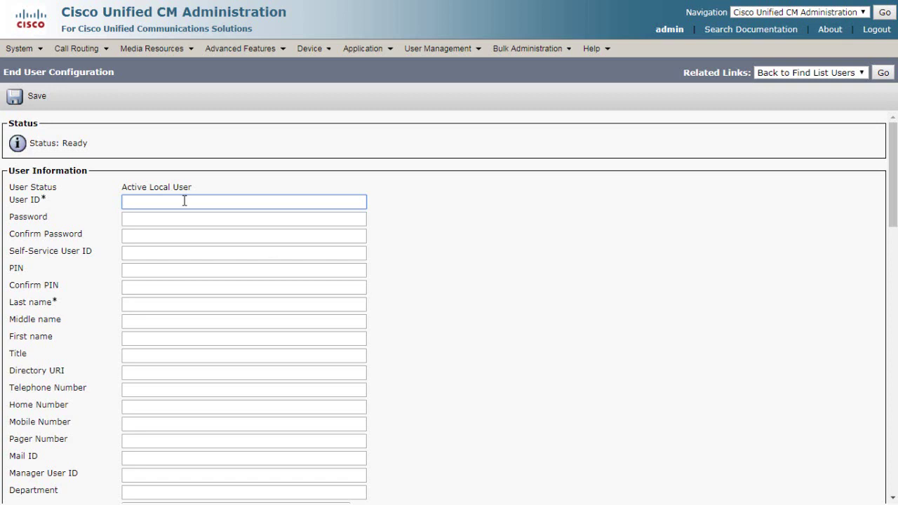
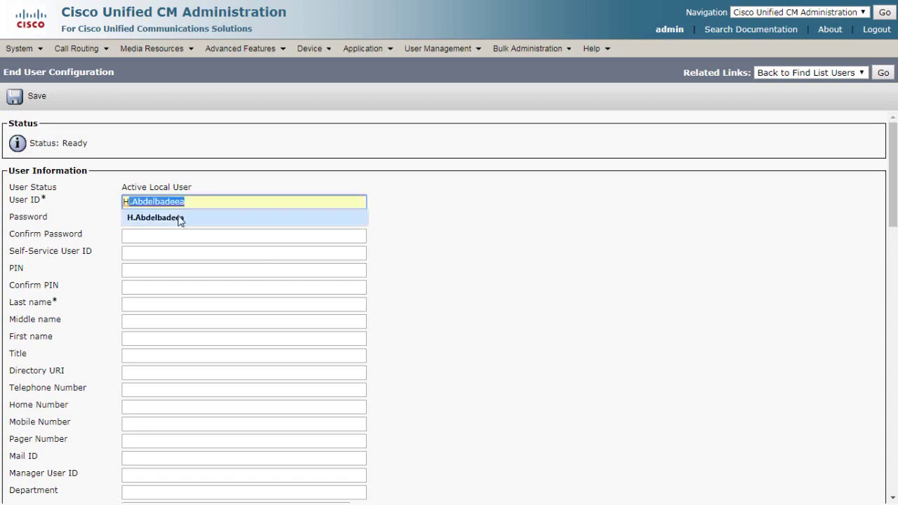
click(180, 219)
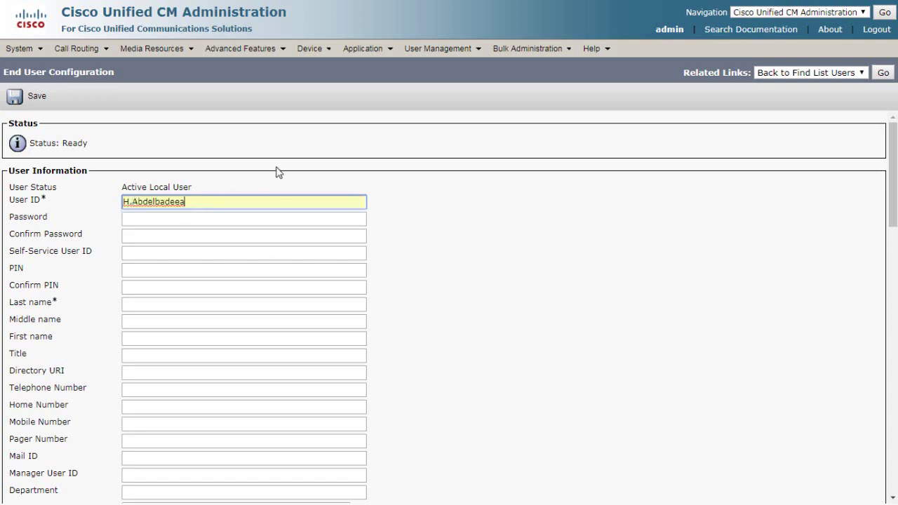
click(155, 307)
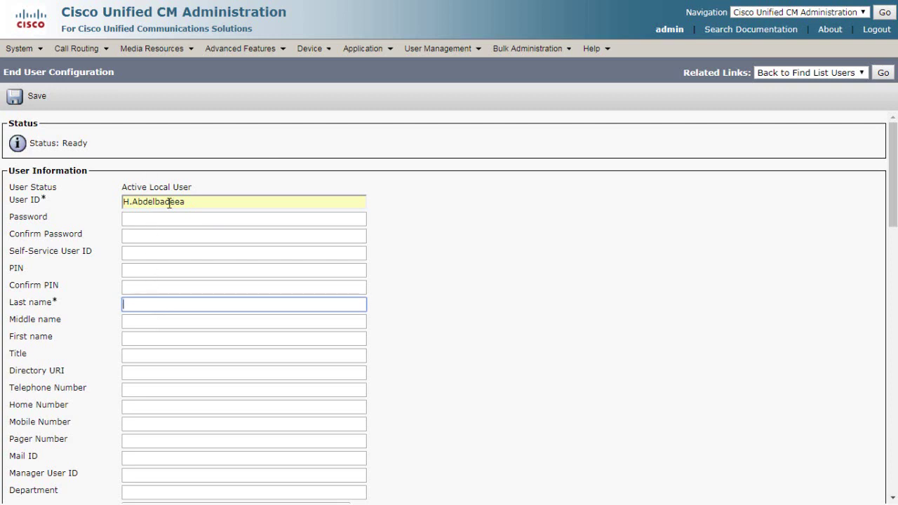
click(195, 203)
click(28, 98)
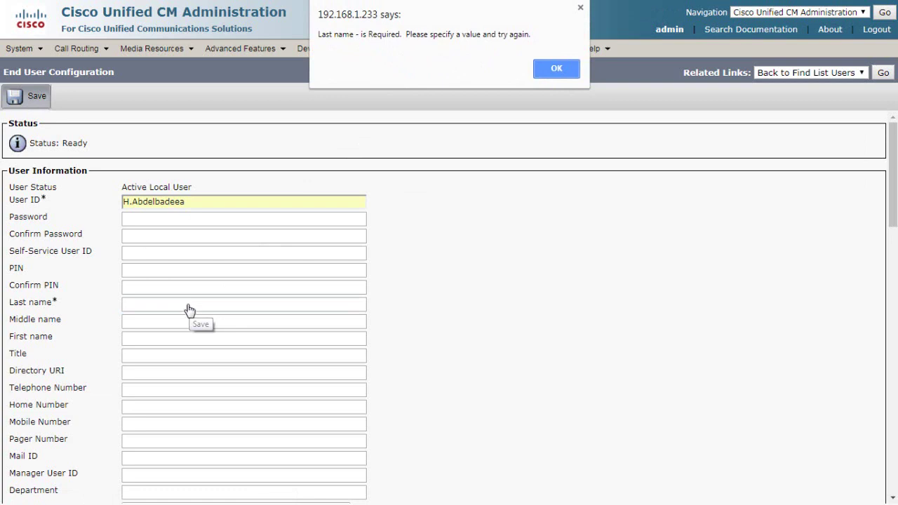
- Dismiss the warning, fill in the suggested last name, and save the end user
click(553, 70)
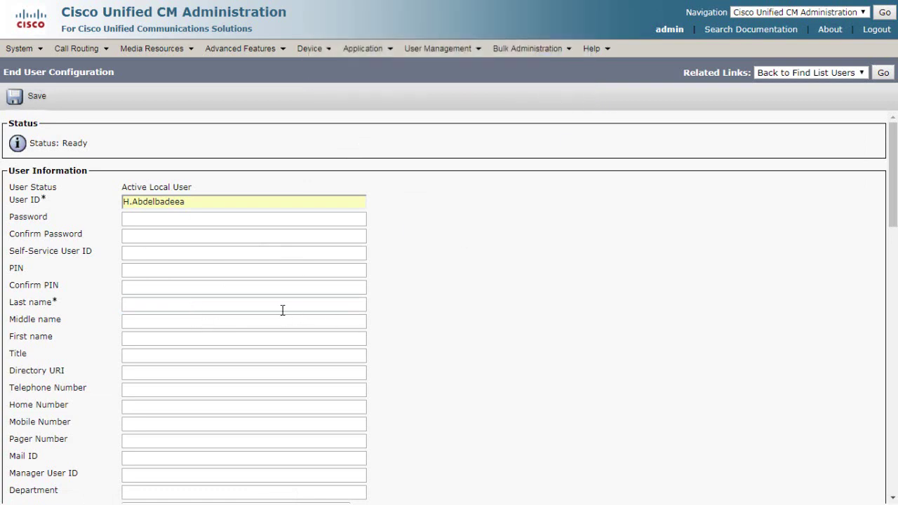
click(132, 305)
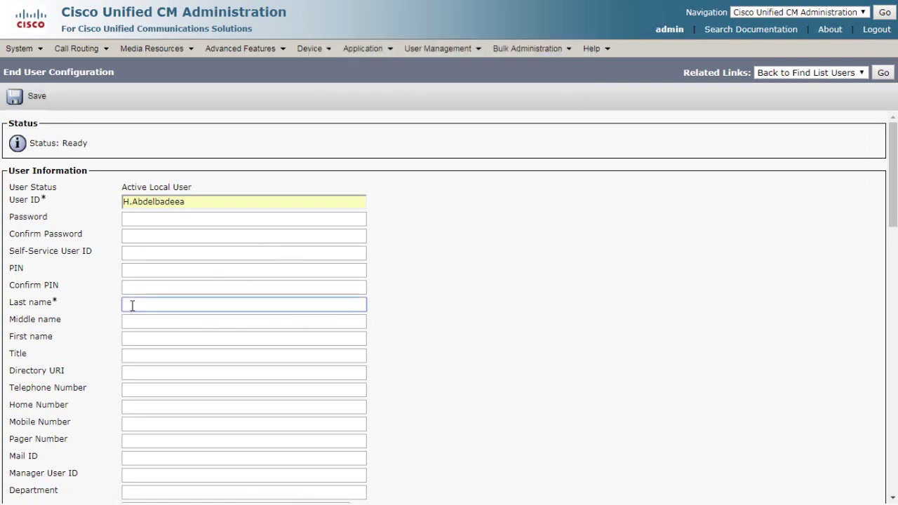
text(Abd Elbadeea)
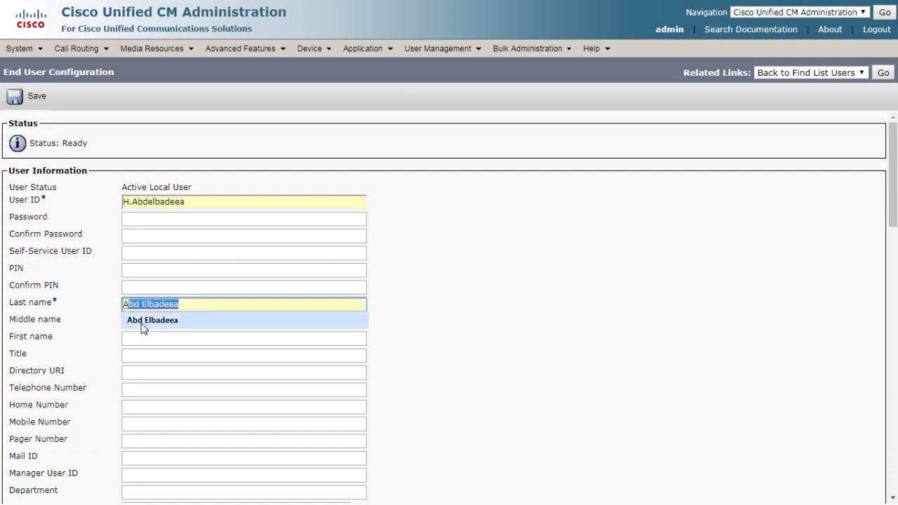
click(144, 321)
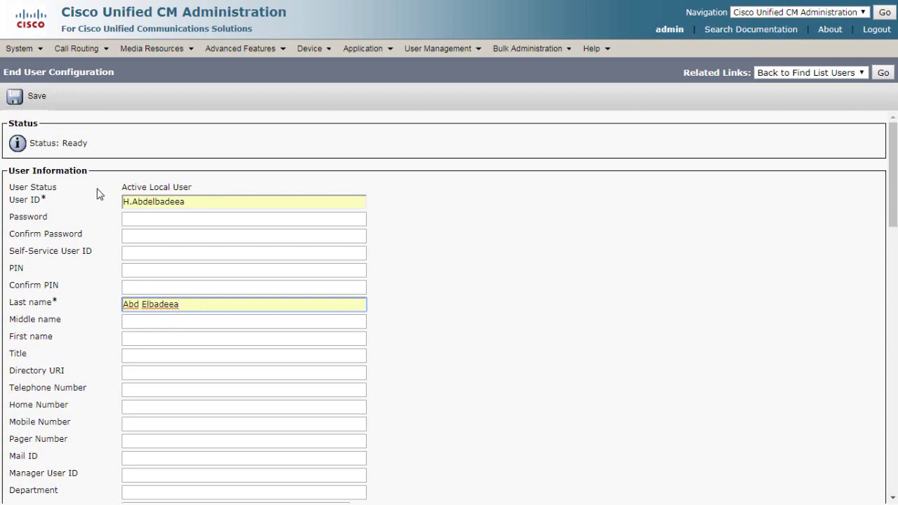
click(36, 97)
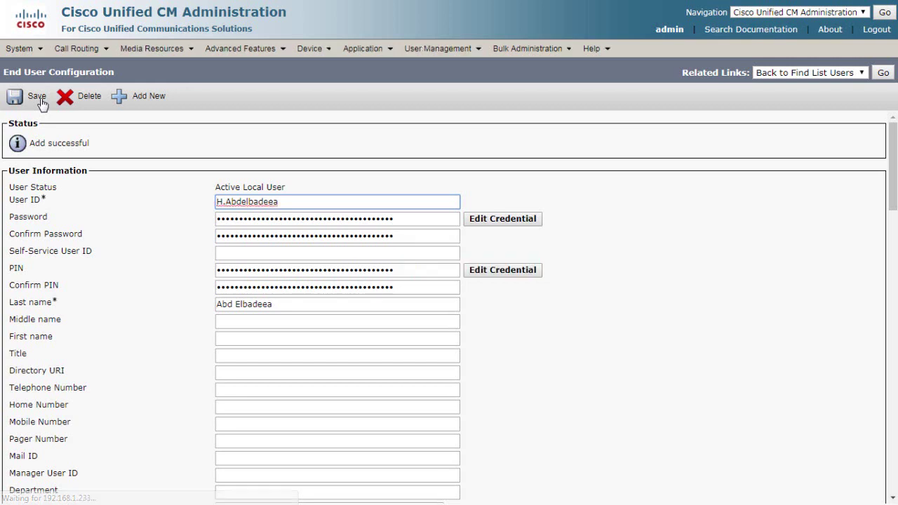
- Enter and confirm a new password and PIN for the user, then submit them
key(Tab)
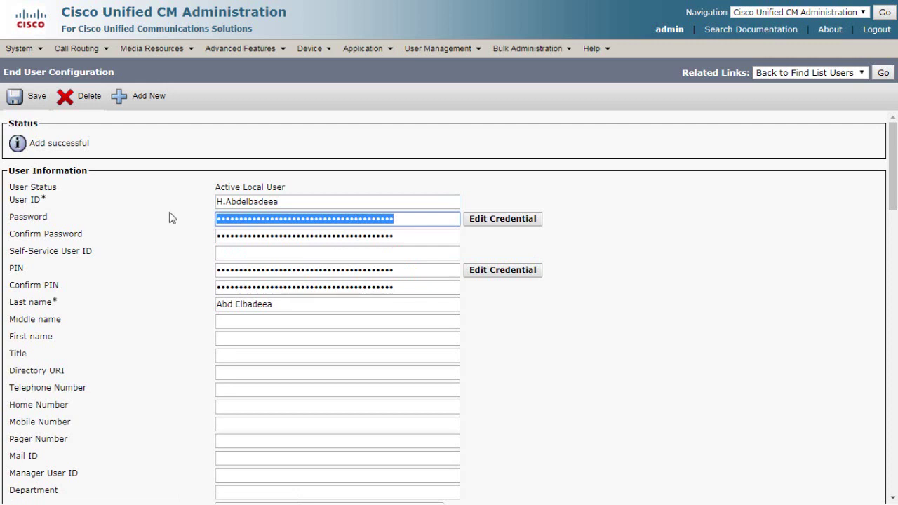
text(******)
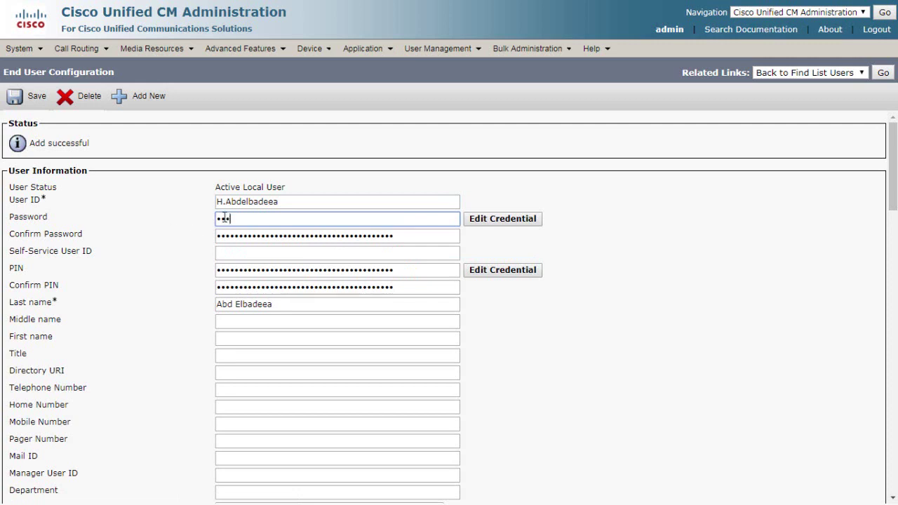
key(Tab)
text(******)
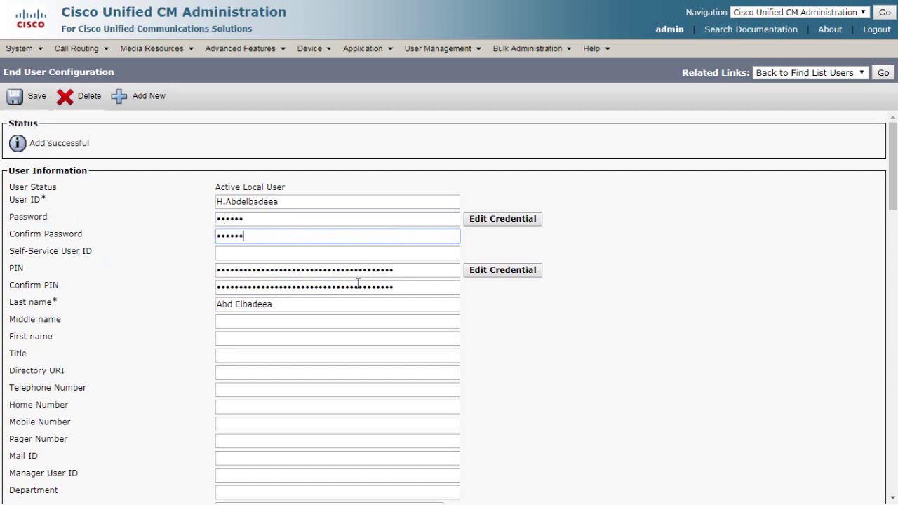
drag(407, 270, 134, 271)
text(******)
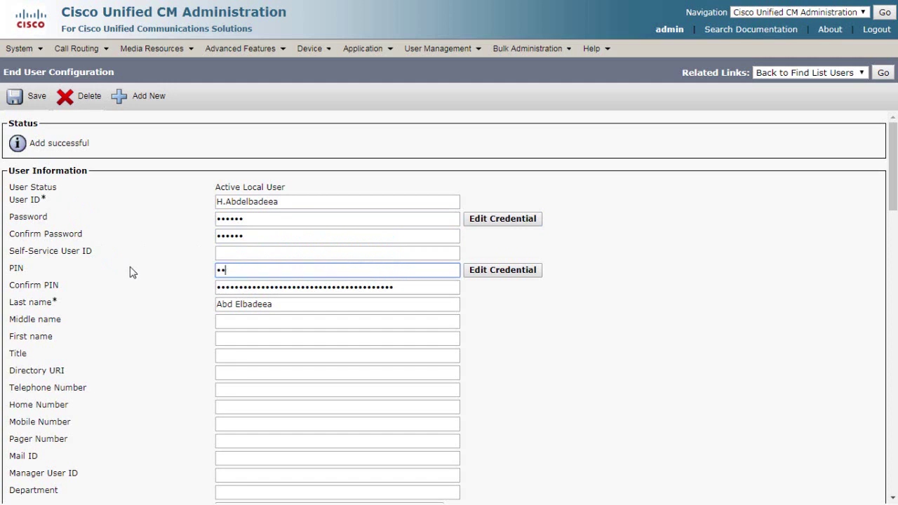
key(Tab)
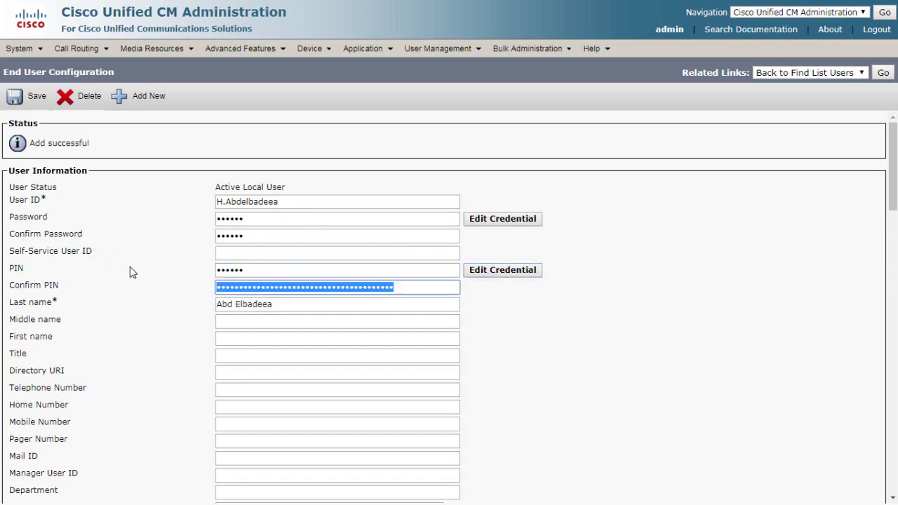
text(******)
key(Return)
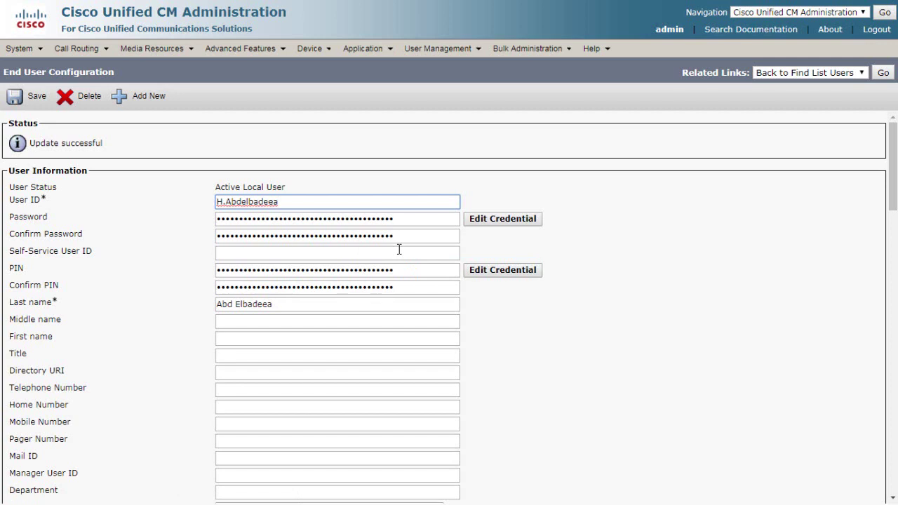
- Save the end user record again, leaving Self-Service User ID and Middle name empty
click(76, 259)
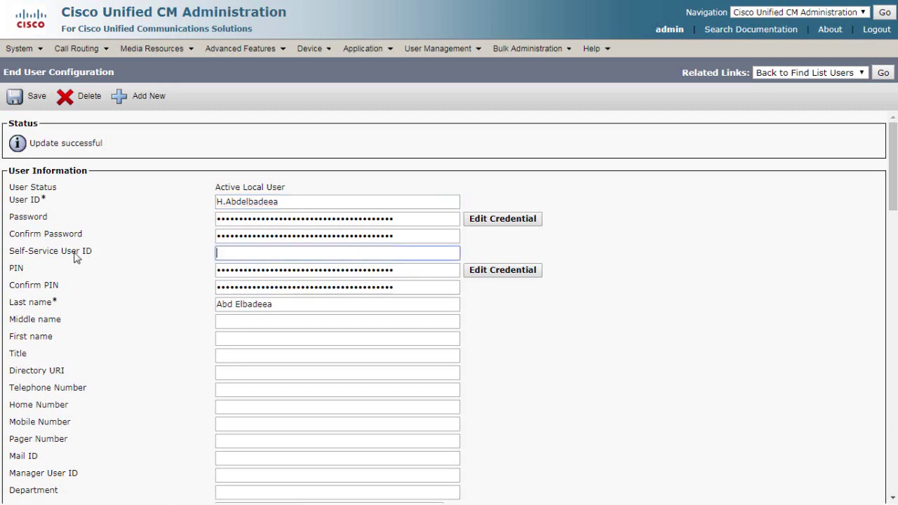
triple_click(75, 259)
click(57, 289)
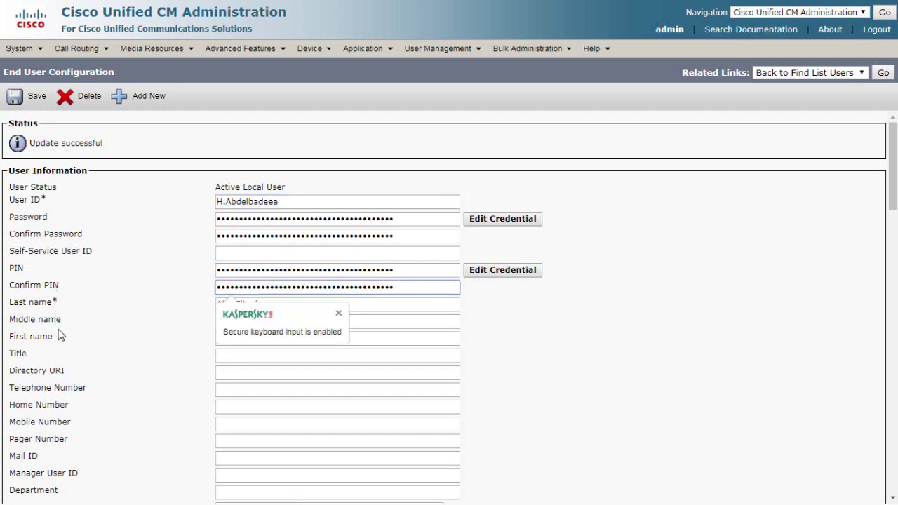
click(59, 323)
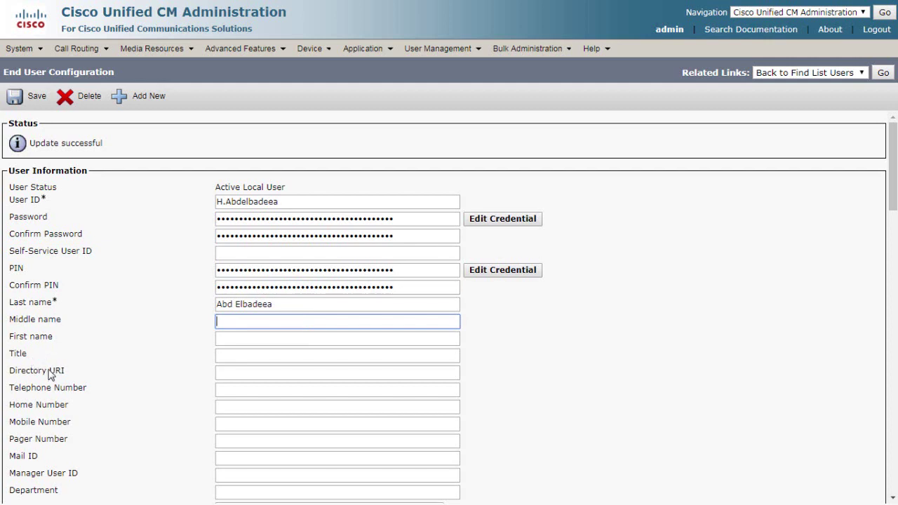
scroll(134, 361, down, 2)
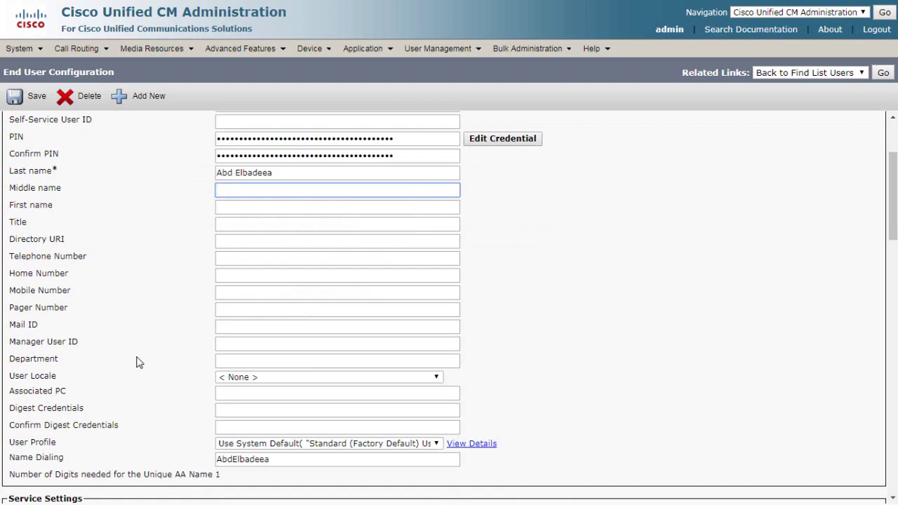
key(Return)
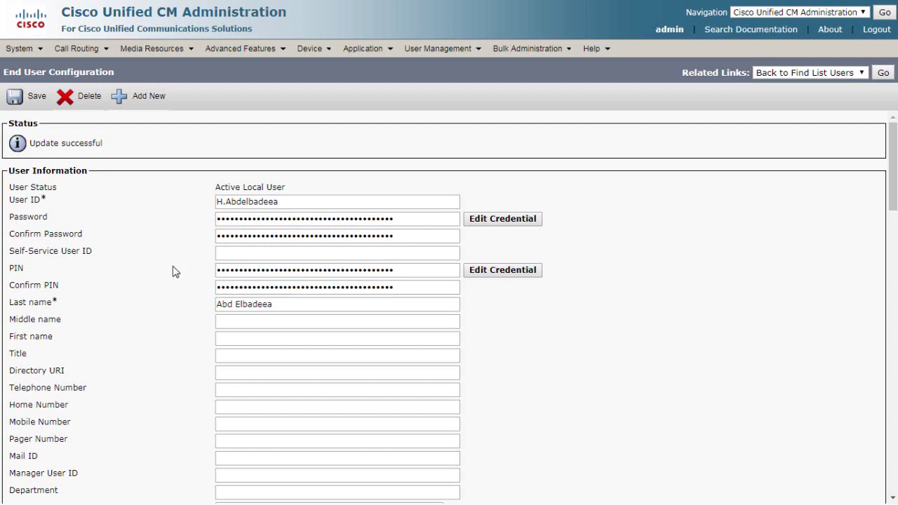
- Scroll down to Device Information and go to Device Association for this user
scroll(176, 272, down, 10)
drag(9, 327, 105, 336)
scroll(232, 174, down, 5)
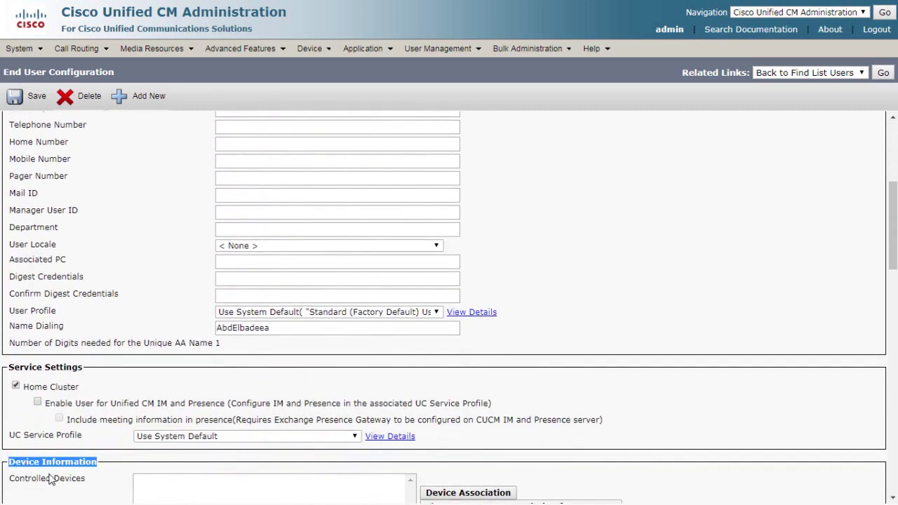
scroll(52, 480, down, 1)
triple_click(41, 414)
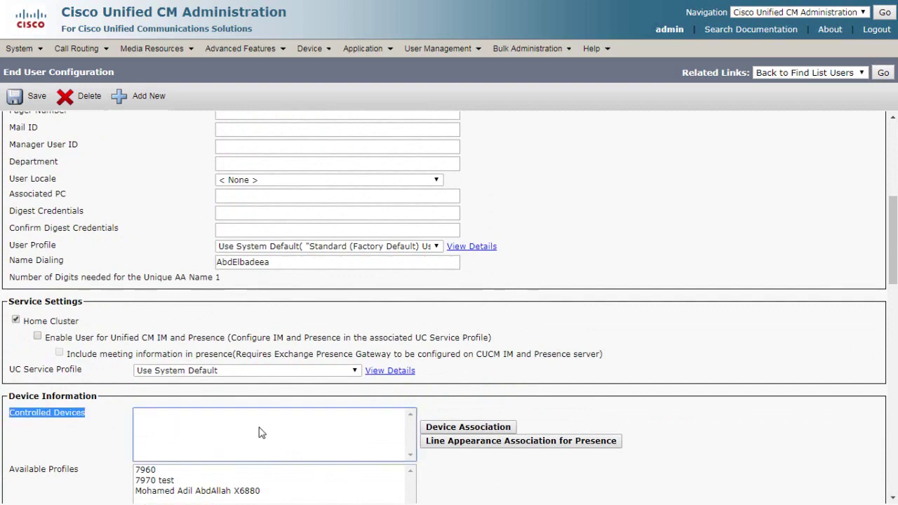
scroll(503, 397, down, 2)
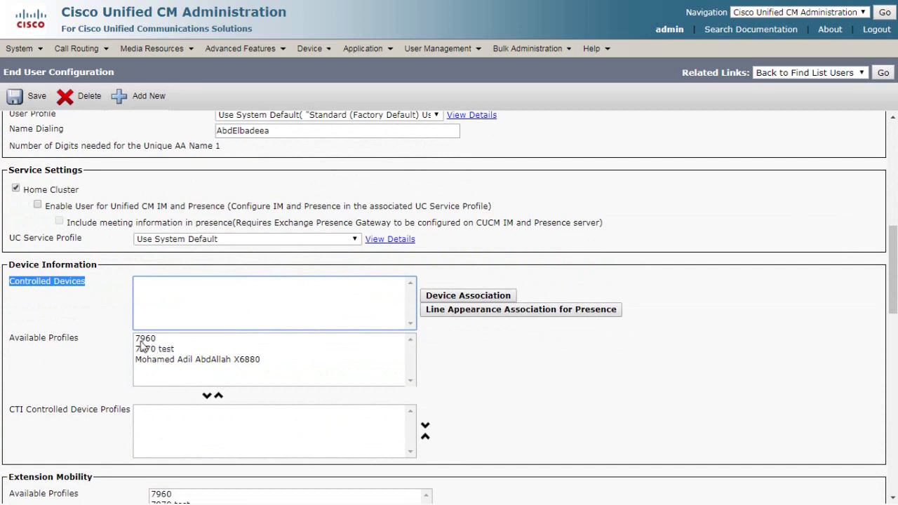
click(494, 297)
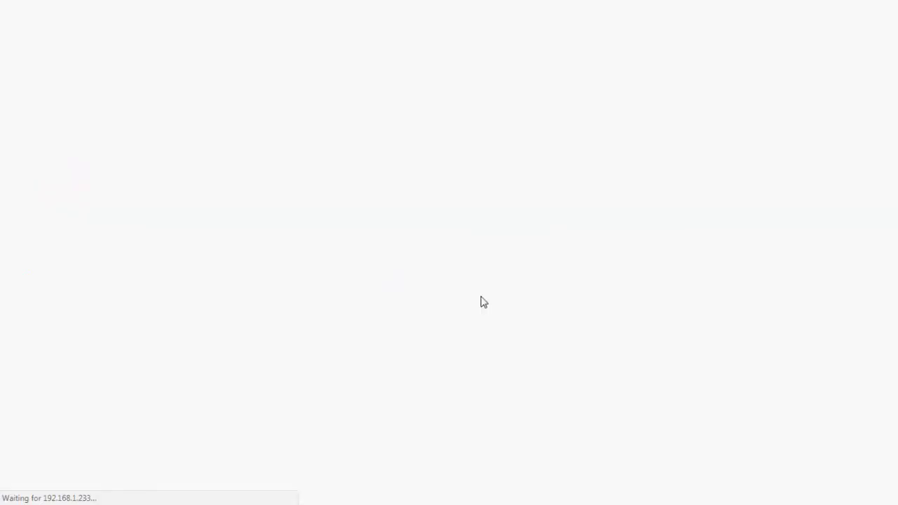
- Associate phone SEPA45D36D1A146 (DN 2005) with the user, save, and return to the user
click(438, 126)
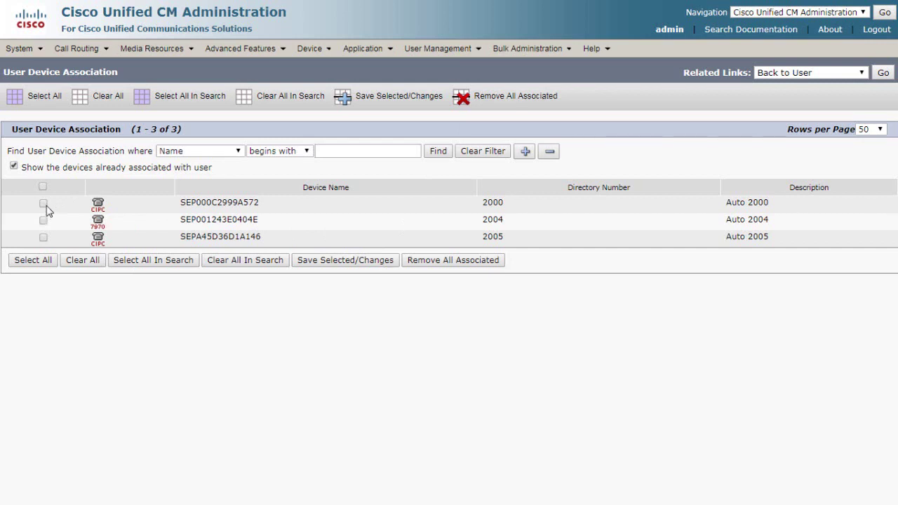
click(43, 239)
drag(179, 239, 260, 239)
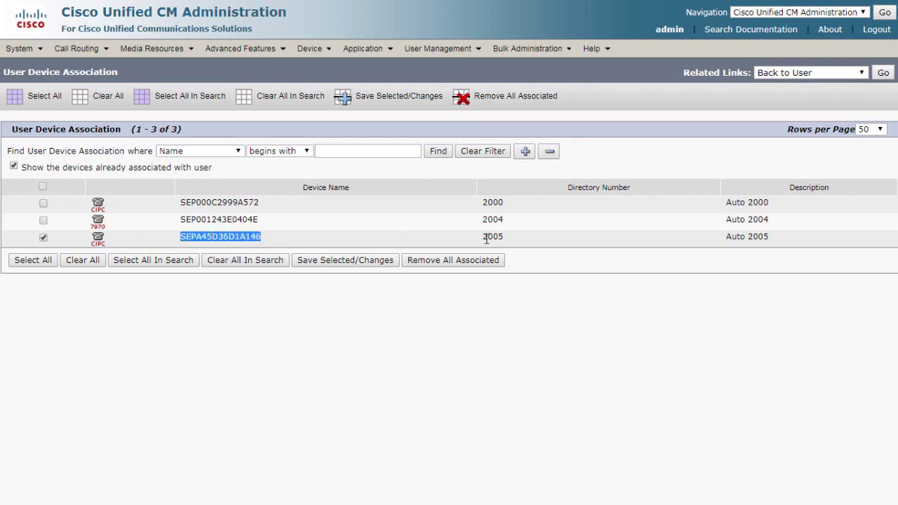
click(348, 261)
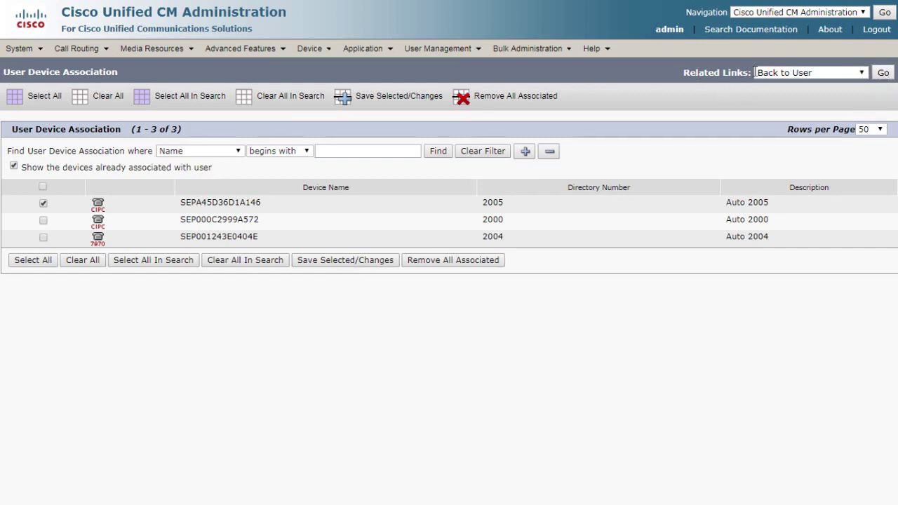
click(883, 72)
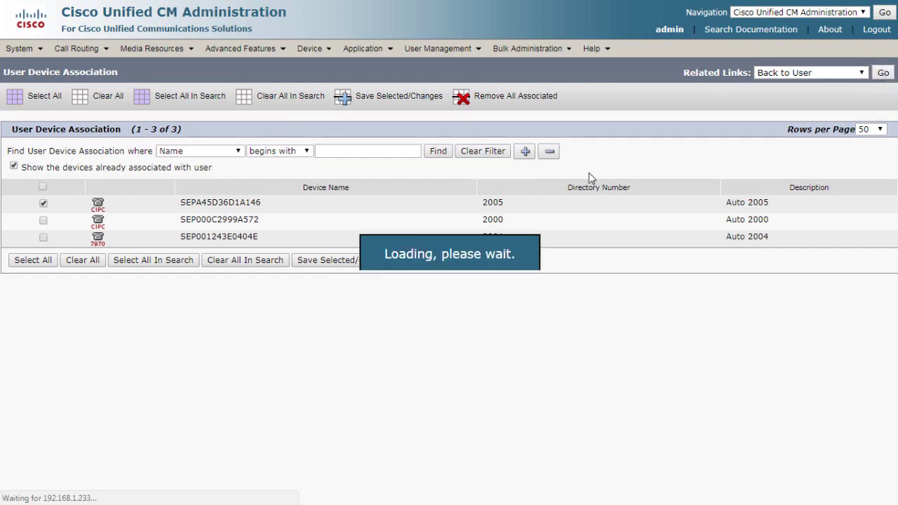
- Confirm SEPA45D36D1A146 is under Controlled Devices and save the end user record
scroll(151, 232, down, 6)
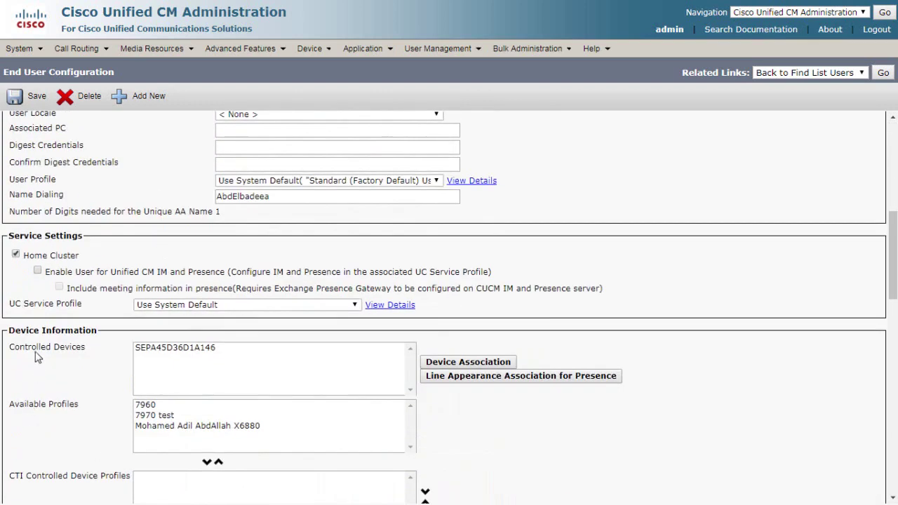
triple_click(35, 350)
click(172, 355)
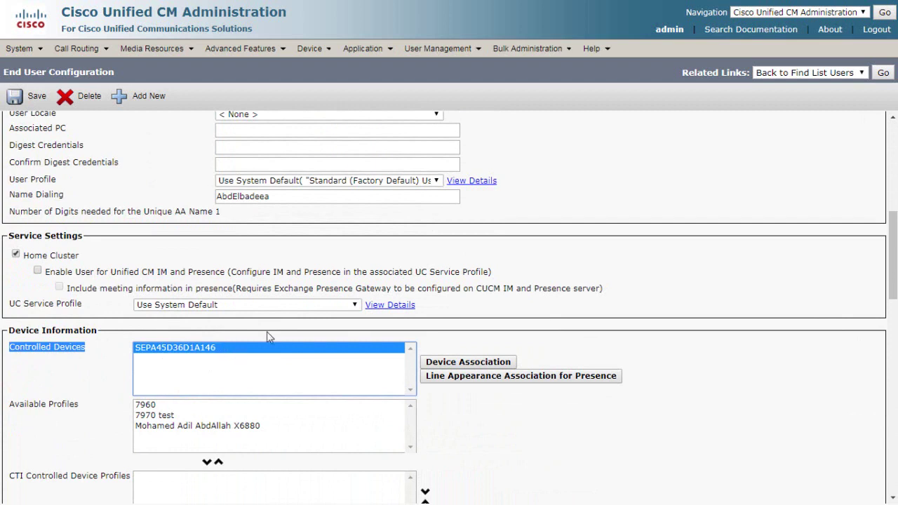
click(30, 96)
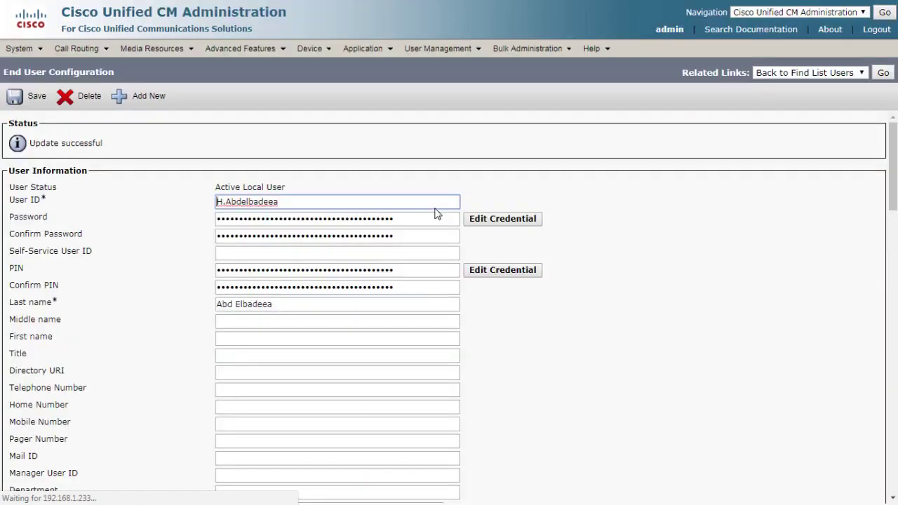
click(15, 98)
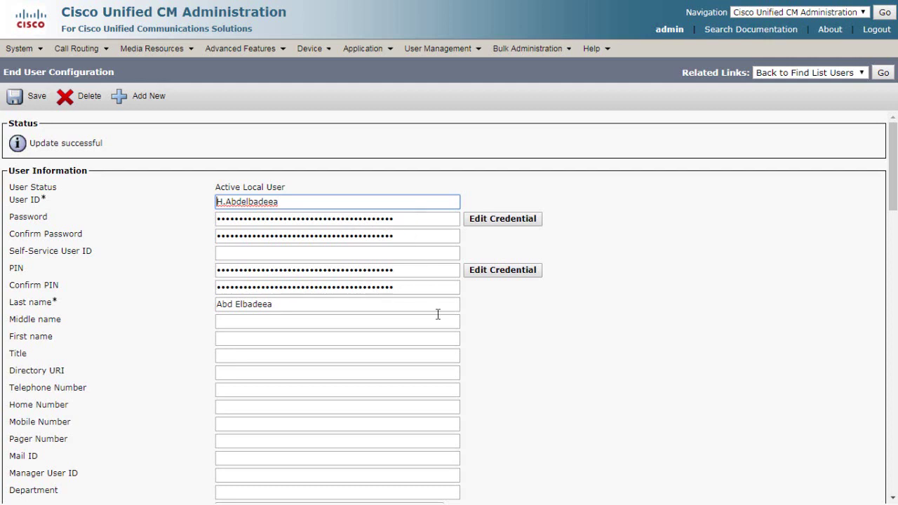
scroll(502, 386, down, 10)
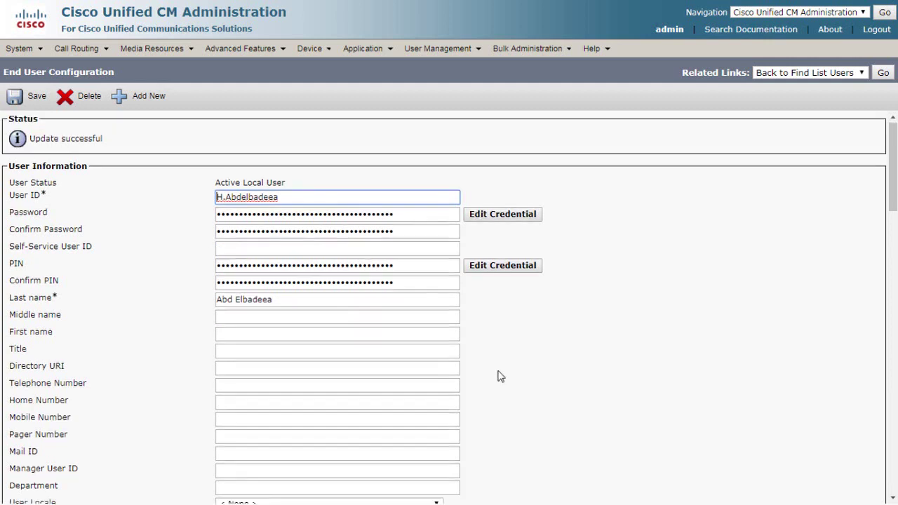
scroll(517, 353, down, 10)
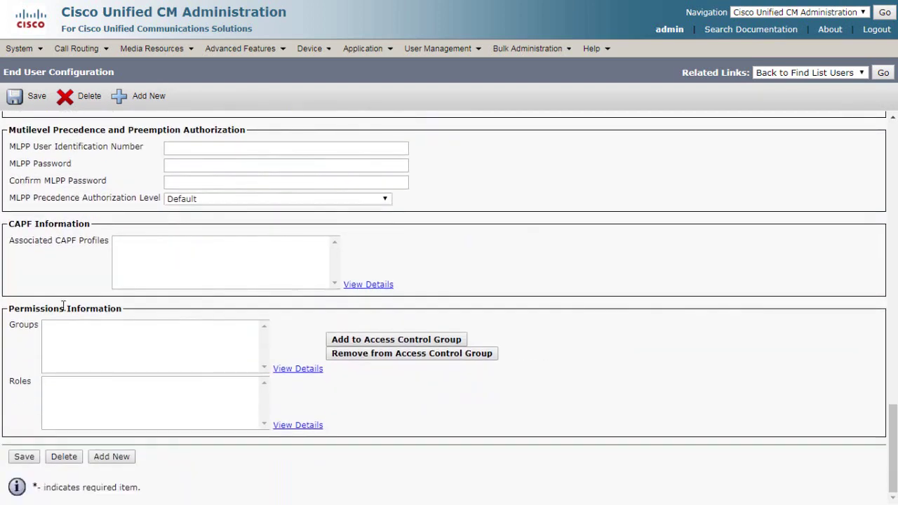
- Review the Permissions groups and roles, then list all access control groups to add
triple_click(63, 308)
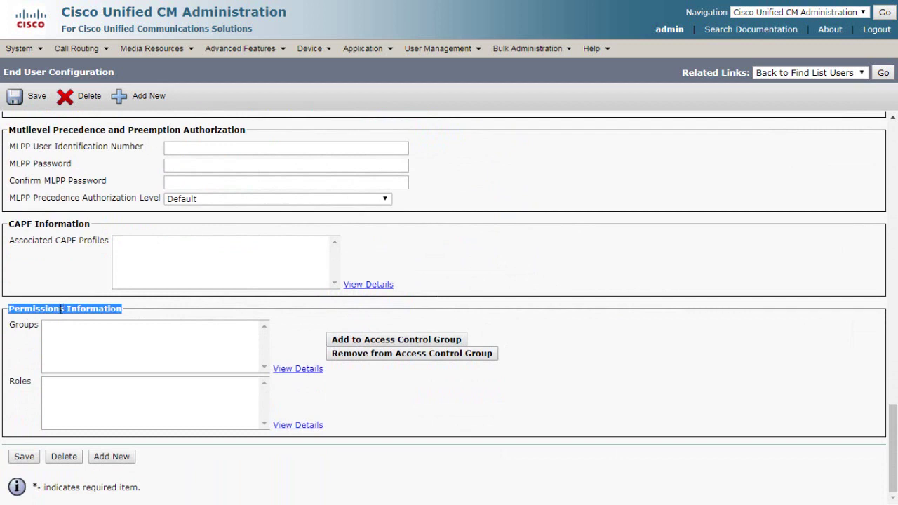
double_click(29, 330)
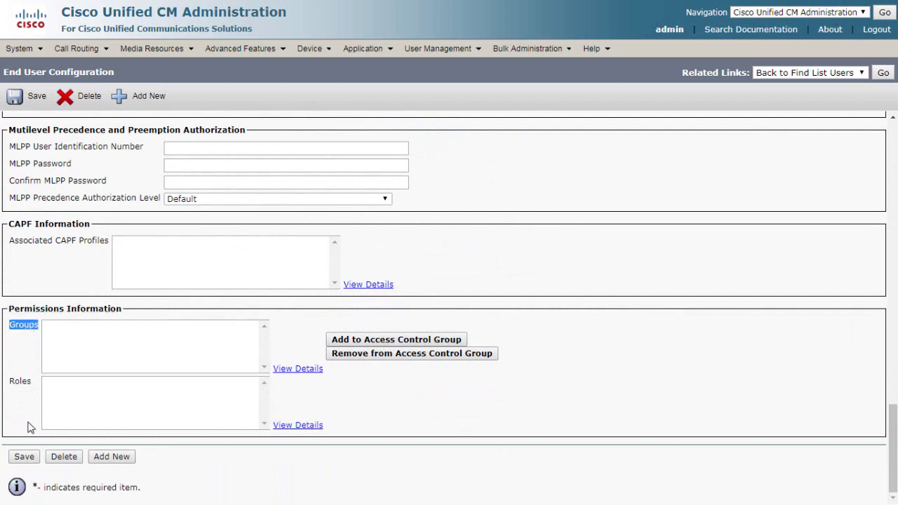
double_click(28, 382)
double_click(32, 326)
click(377, 341)
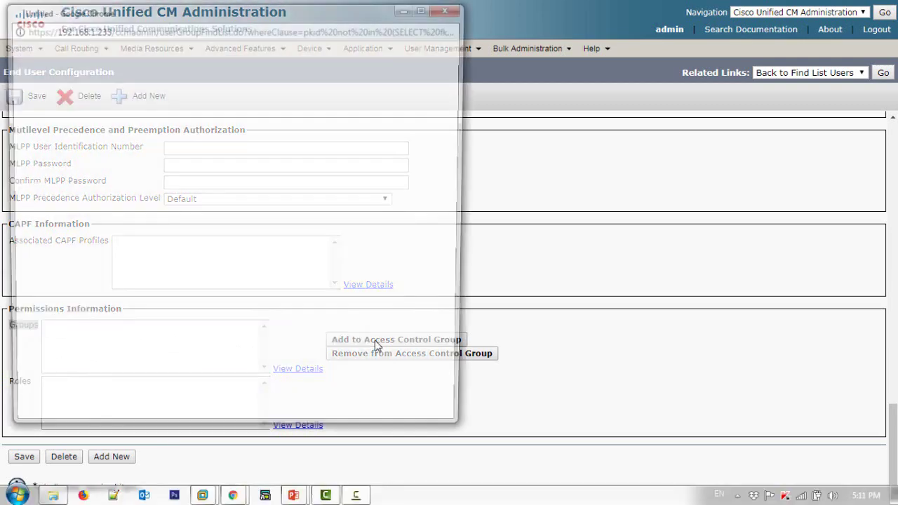
click(337, 109)
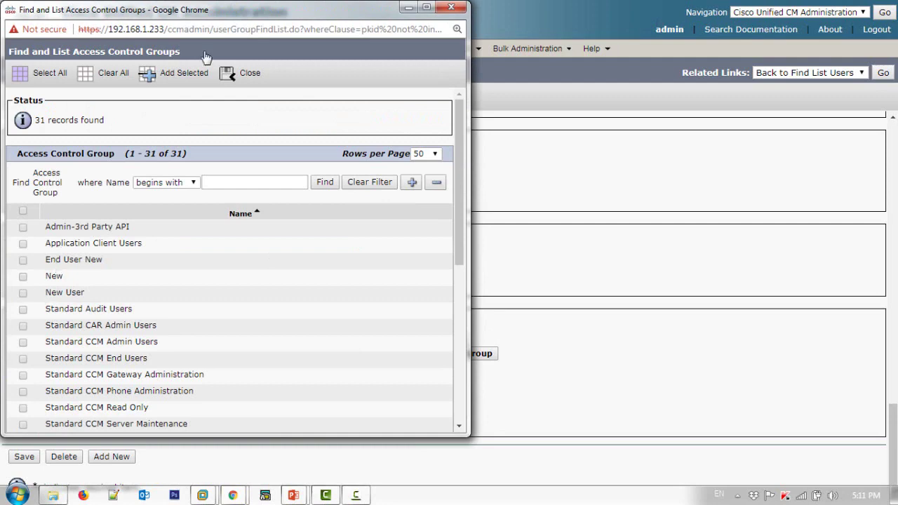
- Untick Standard CCM Read Only, tick Standard CCM Admin Users, and add it to the user
double_click(238, 15)
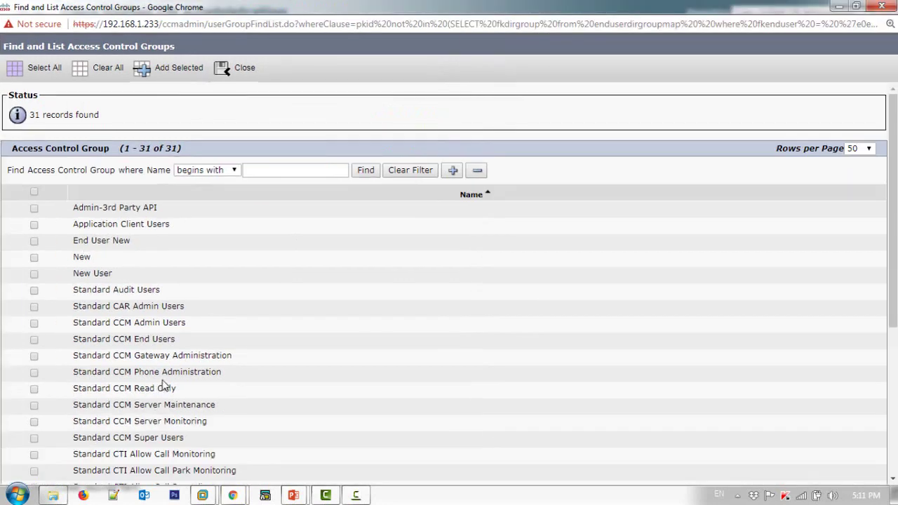
scroll(175, 365, down, 4)
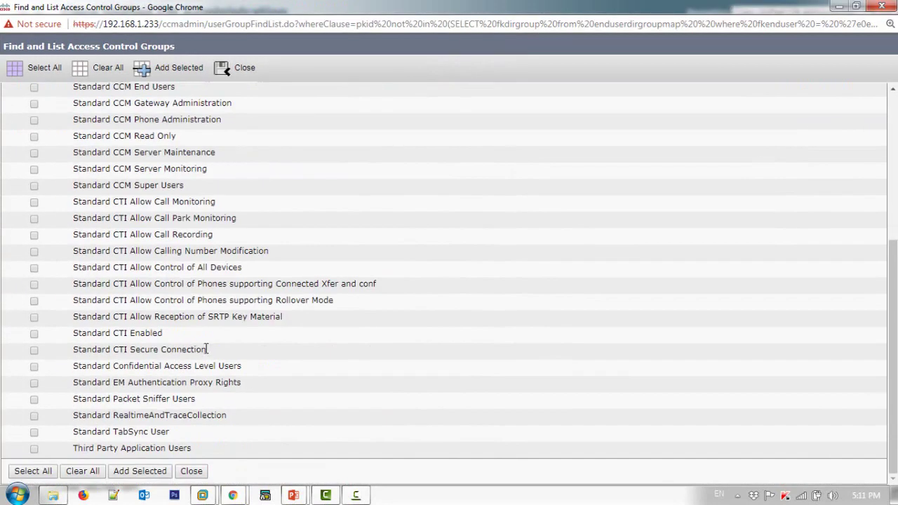
scroll(207, 349, up, 4)
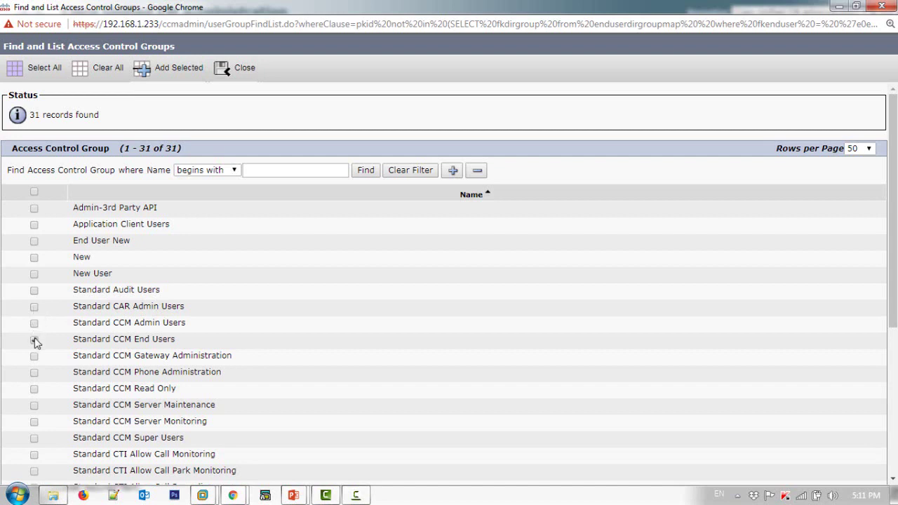
click(34, 388)
scroll(229, 217, down, 5)
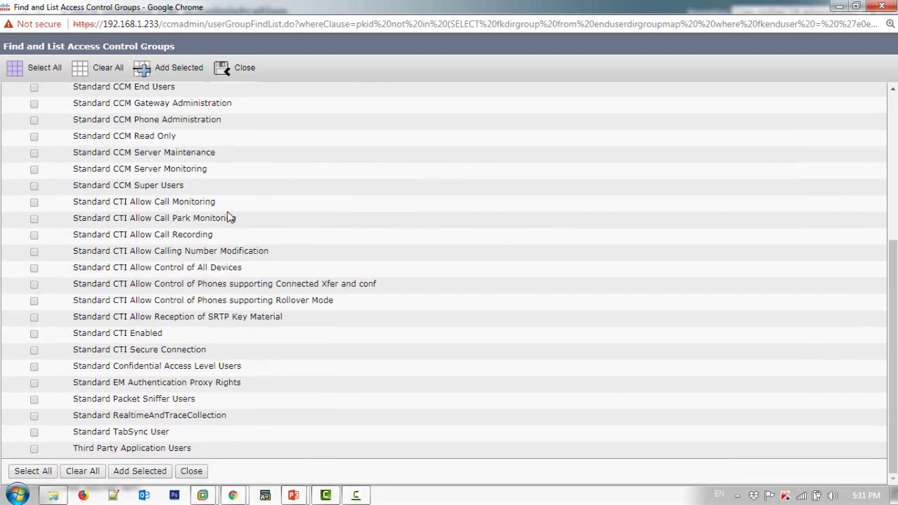
scroll(220, 203, up, 5)
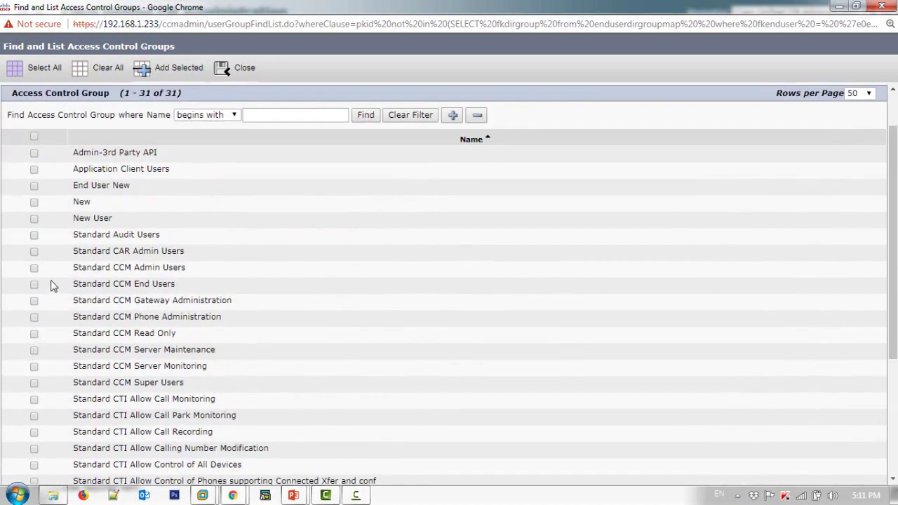
click(34, 268)
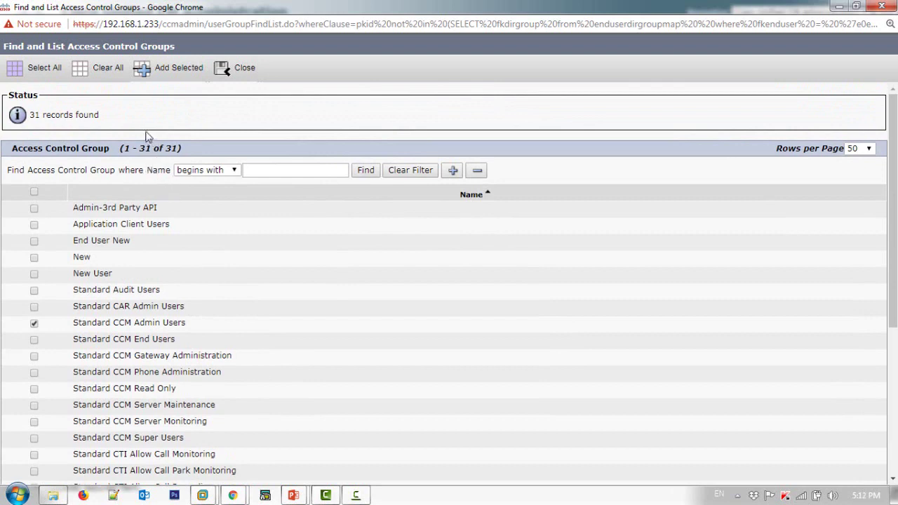
click(184, 76)
- Save the user with the Standard CCM Admin Users group until Update successful appears
click(38, 455)
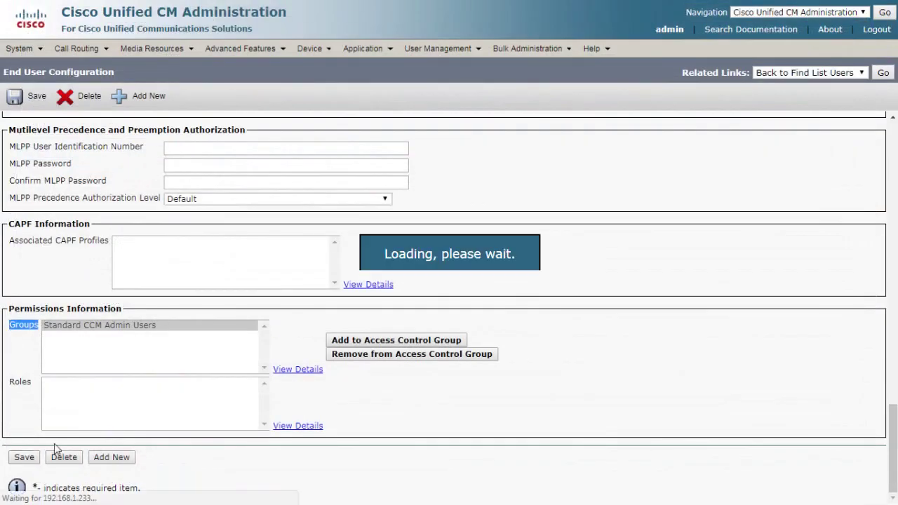
scroll(101, 377, down, 15)
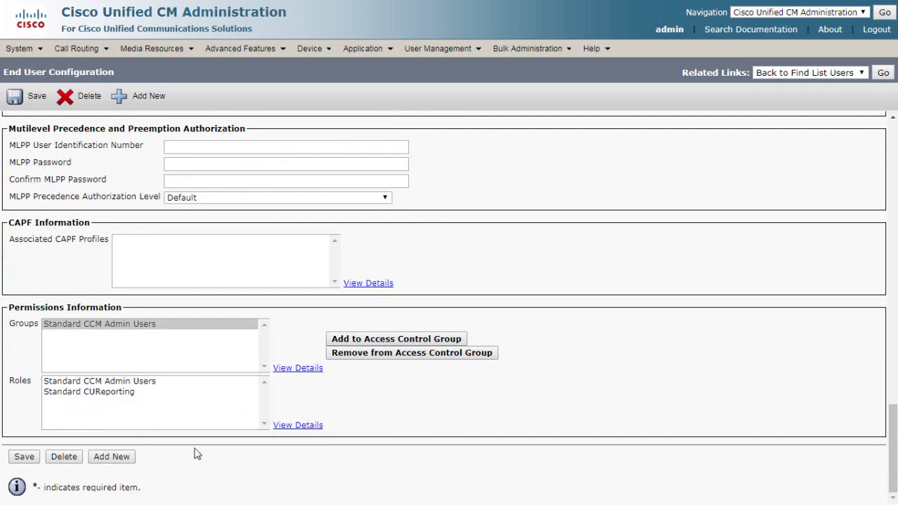
click(24, 457)
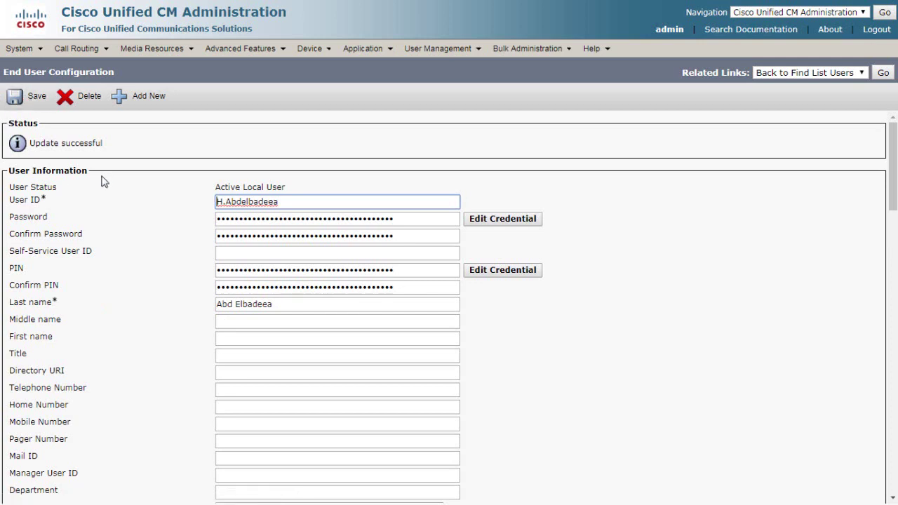
click(658, 29)
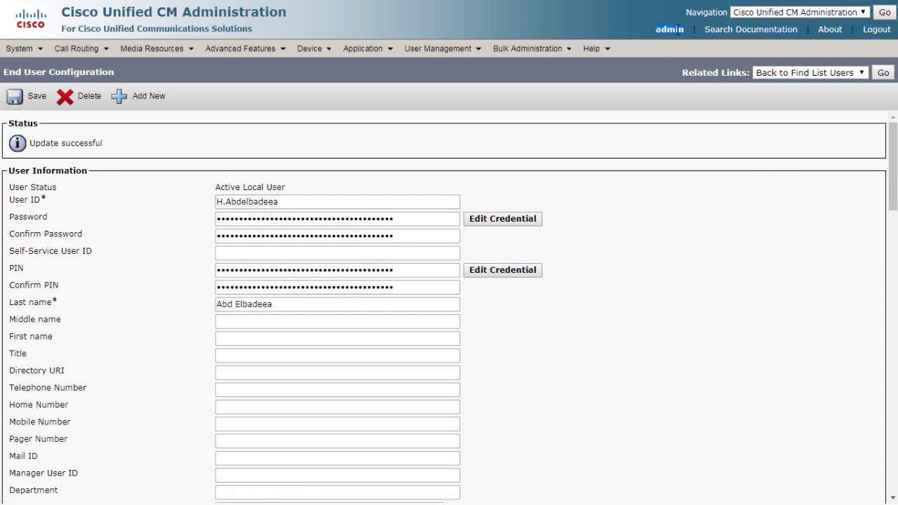
- Log out of the admin account and log in with the new user's username and password
click(876, 30)
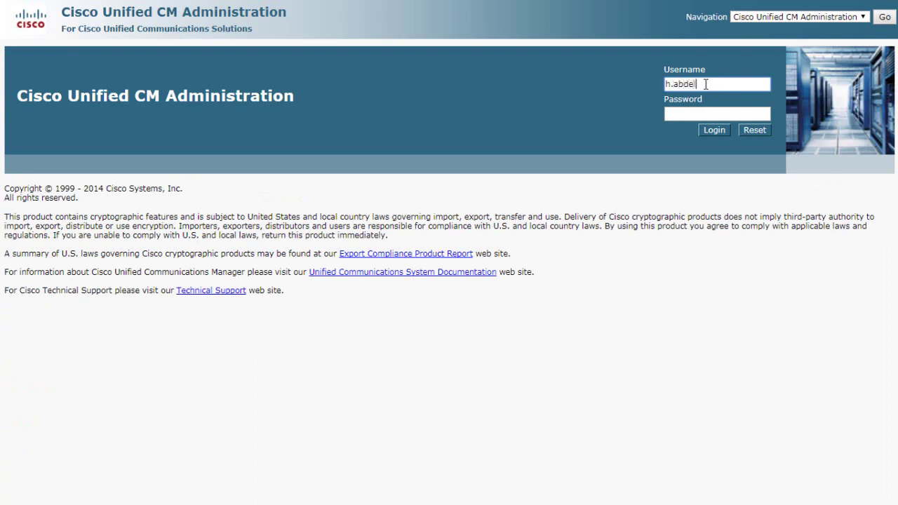
text(ea)
key(Tab)
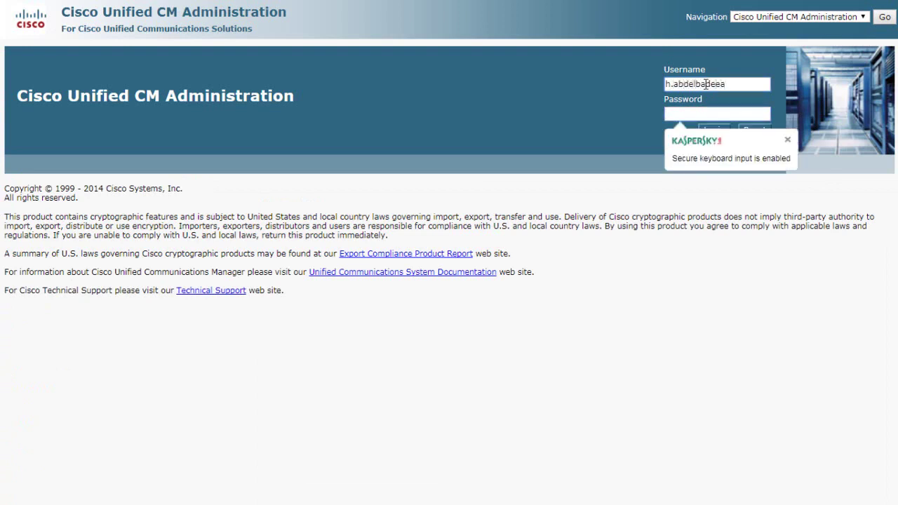
text(••••••)
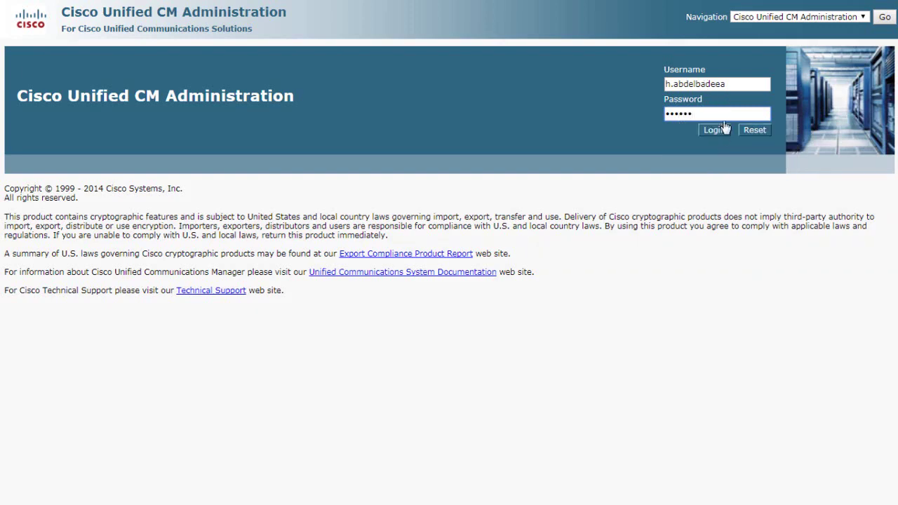
click(719, 136)
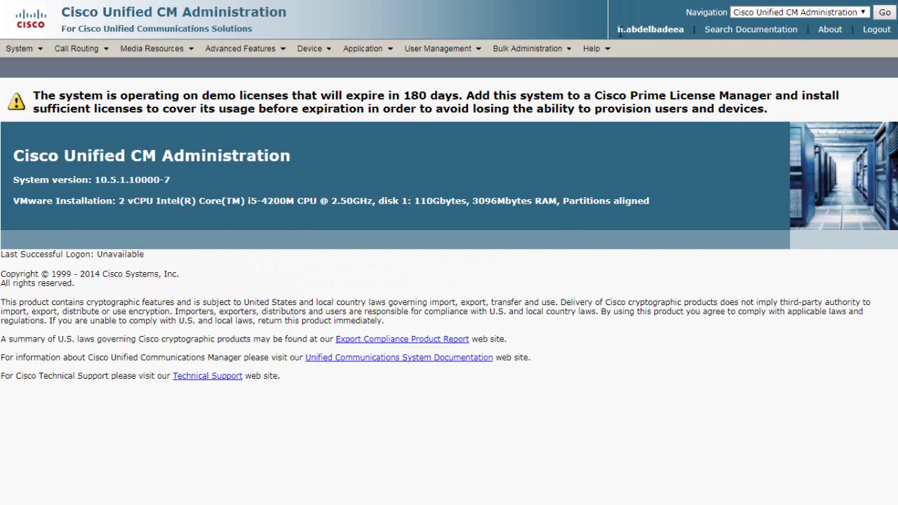
- As the new user, go to User Management > End User and get the not-authorized message
drag(665, 35, 691, 35)
mouse_move(443, 61)
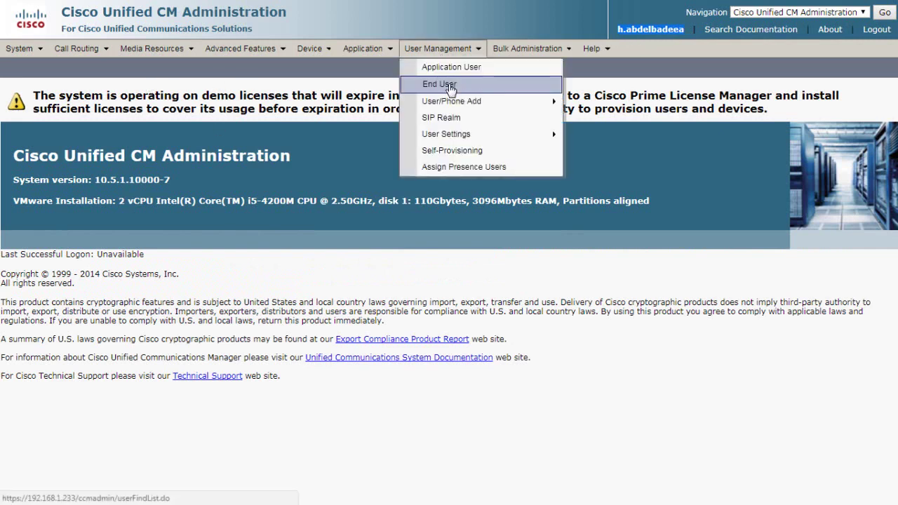
click(451, 89)
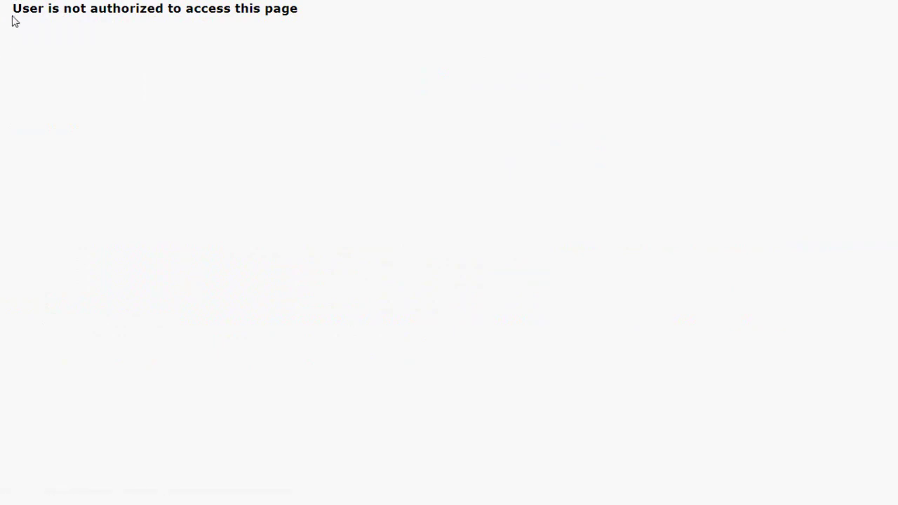